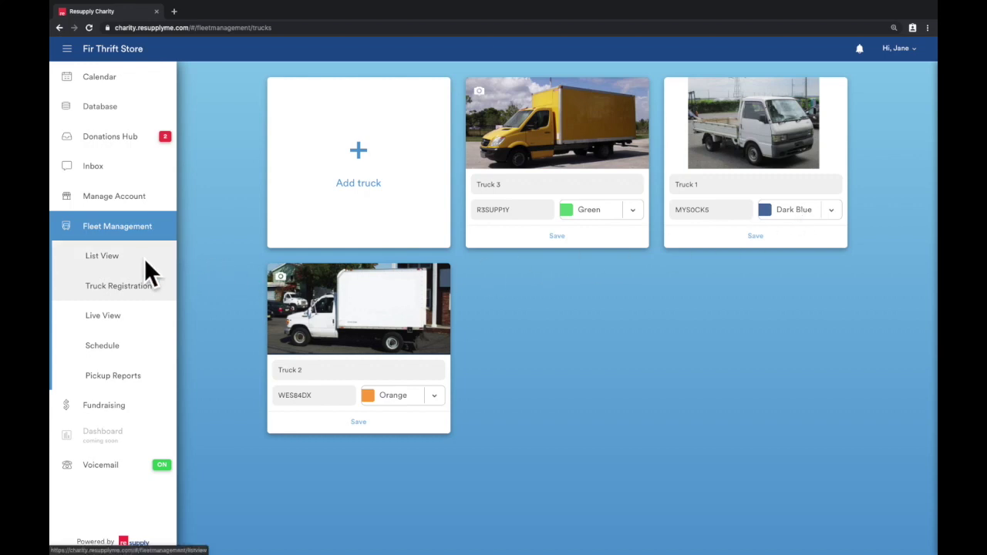
# Step: Open the fleet schedule and add a color-coding label named Delivery in bright green
pyautogui.click(137, 341)
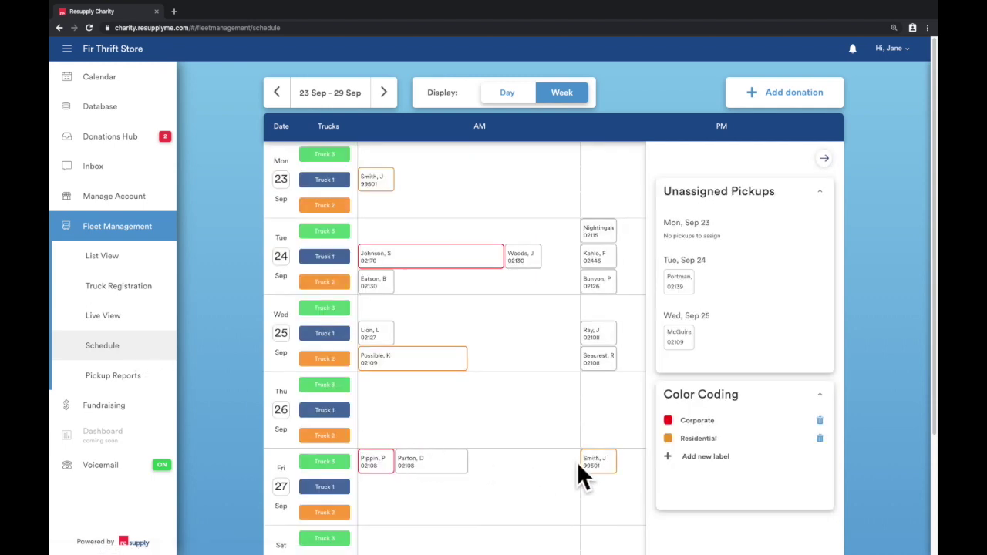
pyautogui.click(668, 457)
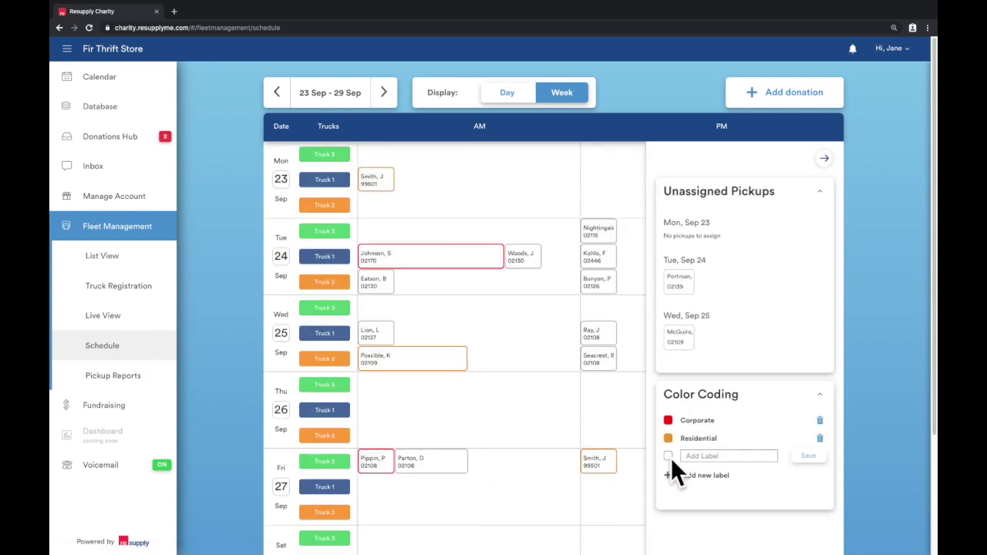
pyautogui.write('Delivery')
pyautogui.click(667, 455)
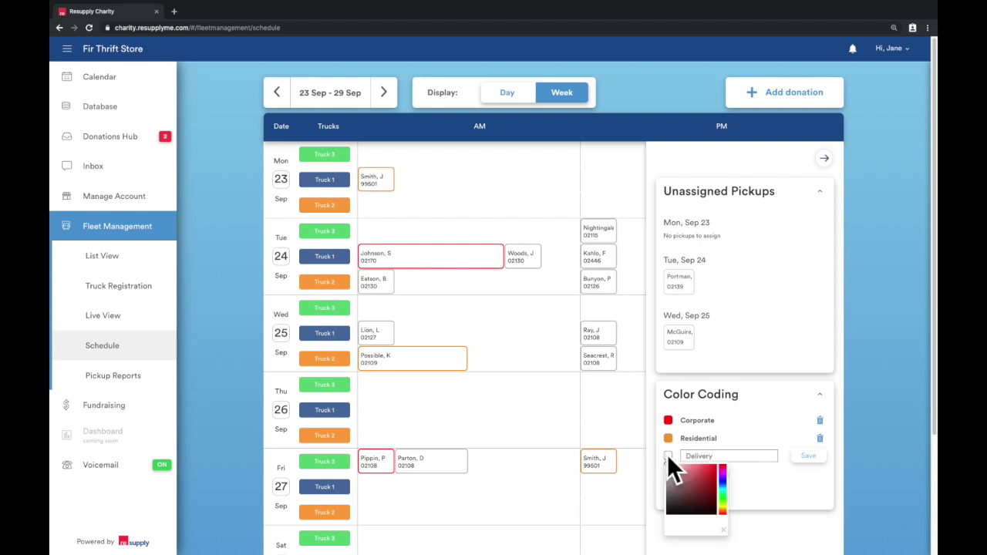
pyautogui.click(723, 497)
pyautogui.click(709, 471)
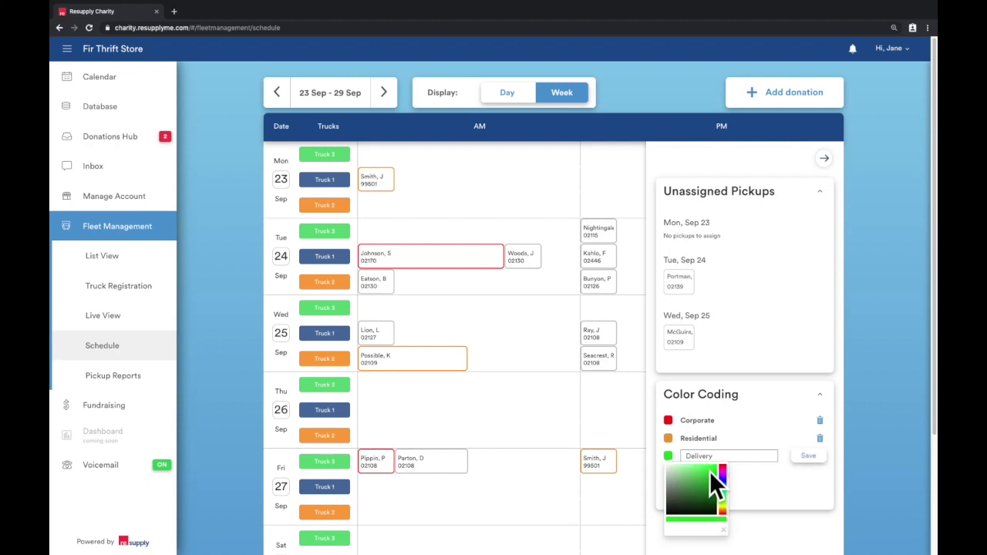
pyautogui.click(807, 456)
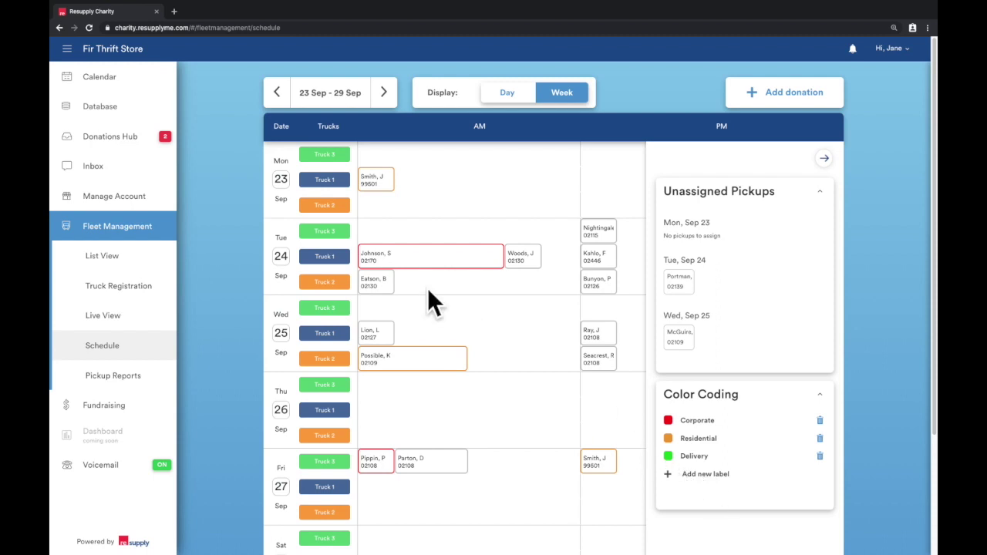
# Step: Show the donation calendar with its pickups displayed as small cards
pyautogui.click(121, 72)
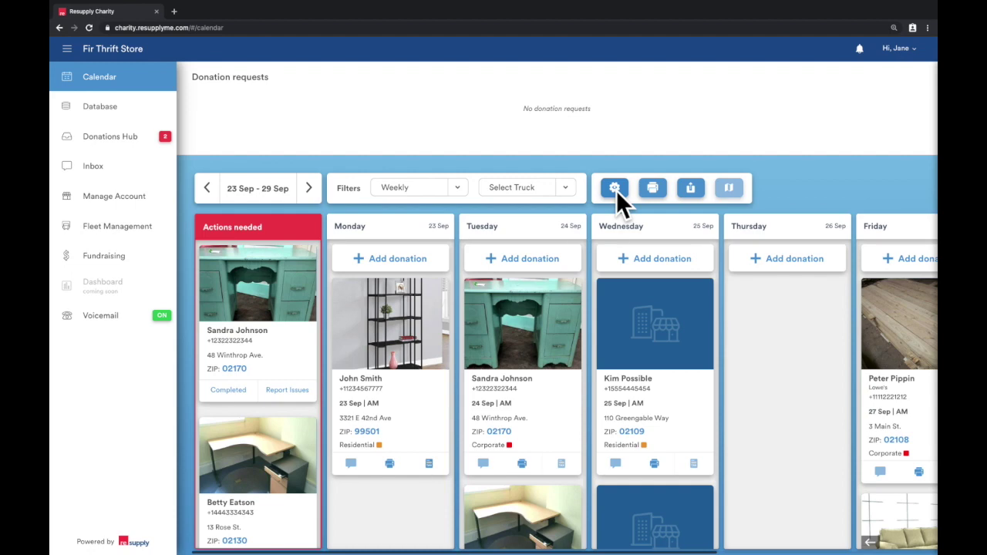
pyautogui.click(616, 191)
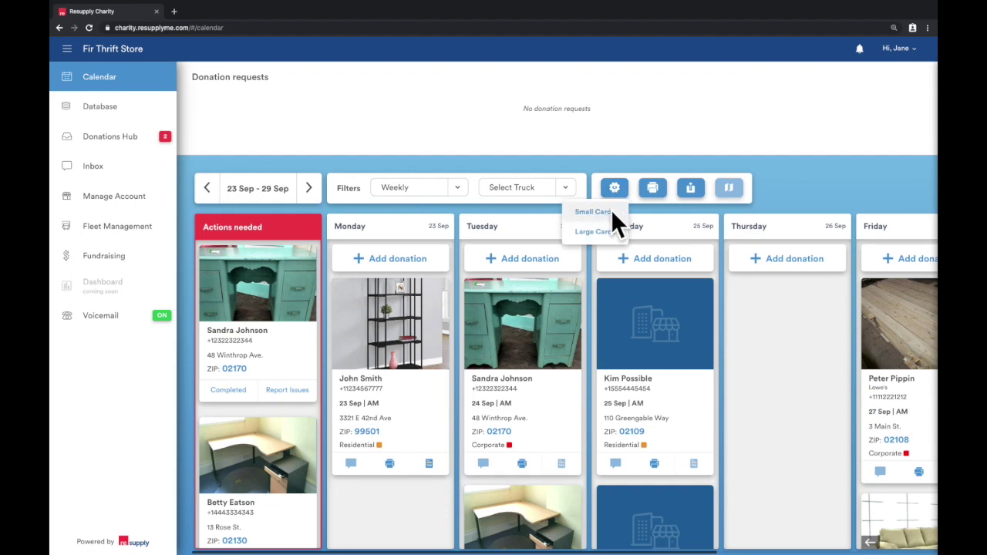
pyautogui.click(611, 211)
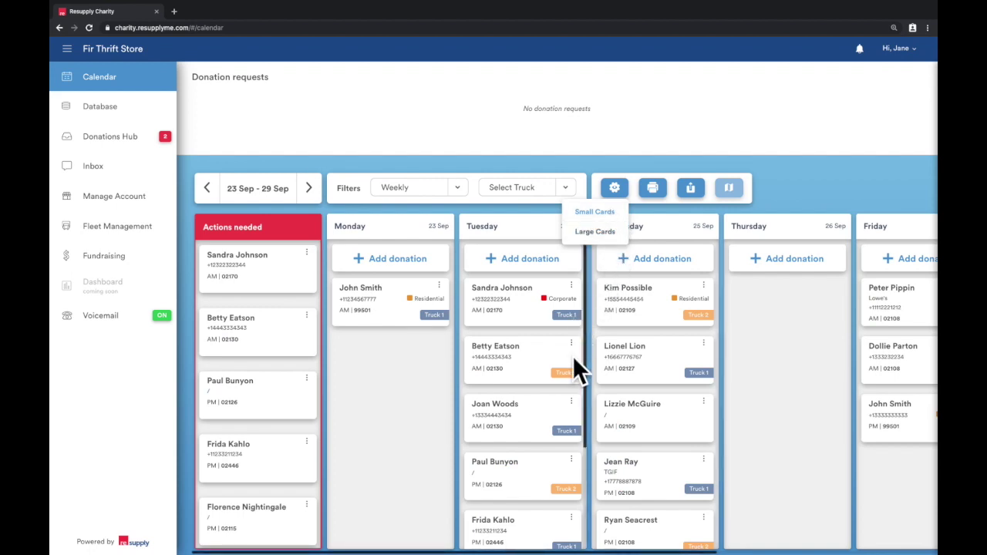
# Step: Assign Truck 2 to the Wednesday 25 Sep morning pickup that has no truck and close its details
pyautogui.click(662, 409)
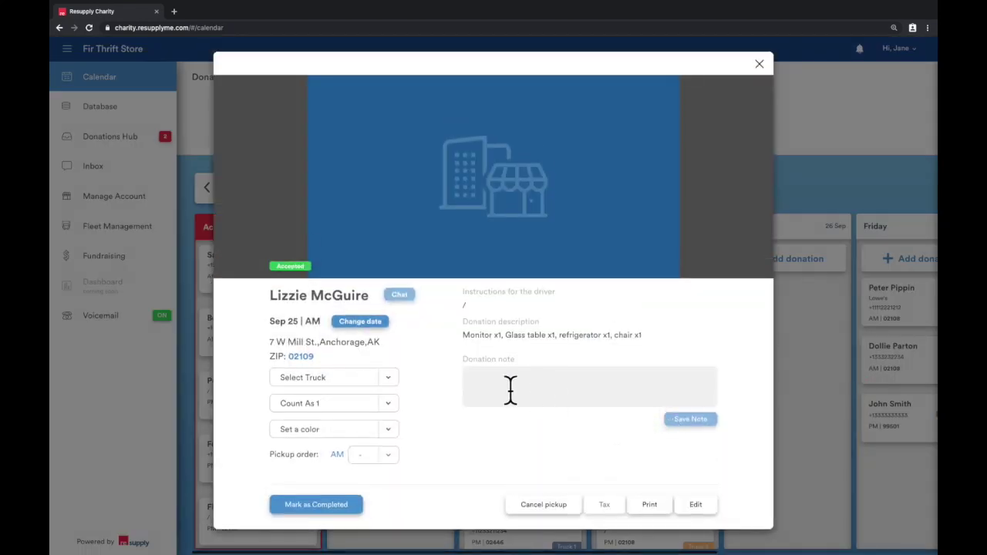
pyautogui.click(387, 377)
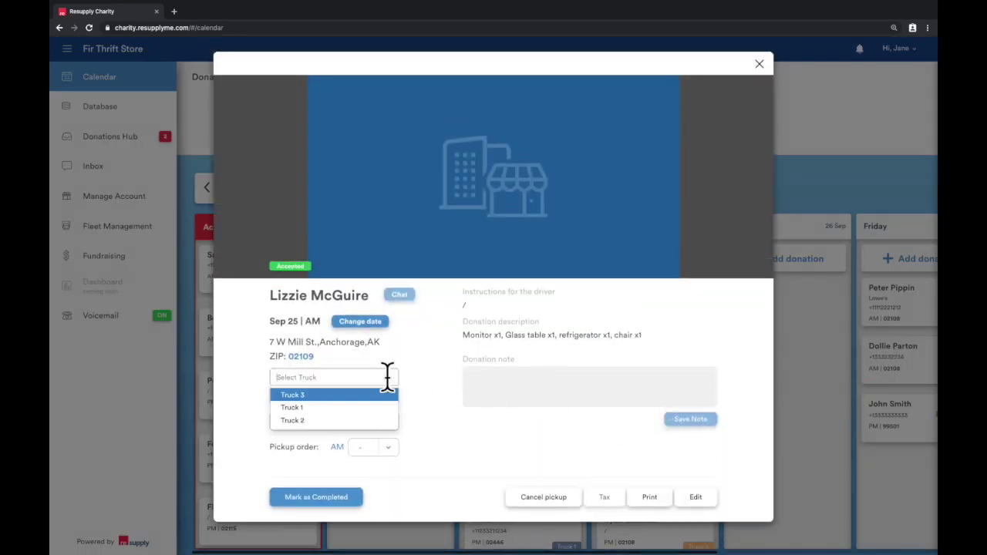
pyautogui.click(358, 420)
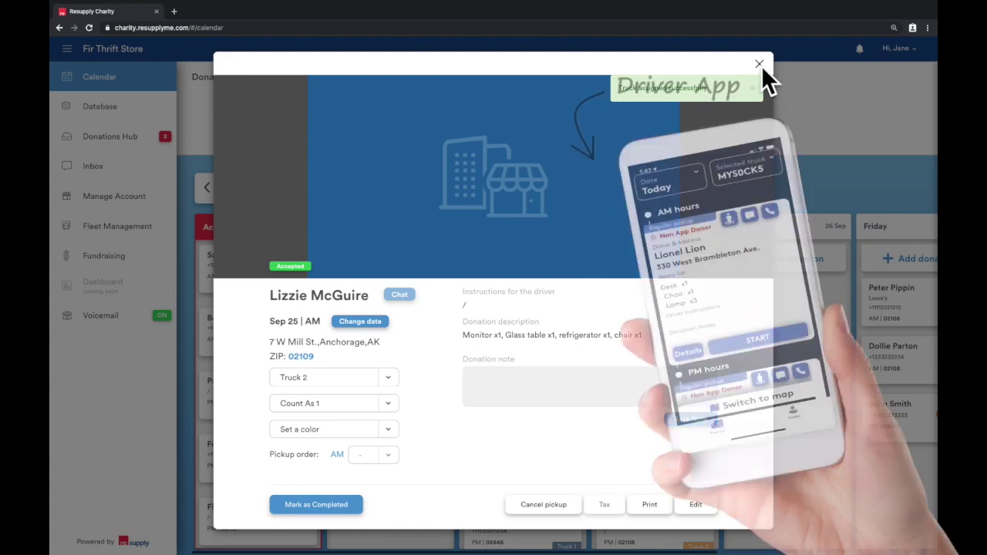
pyautogui.click(759, 65)
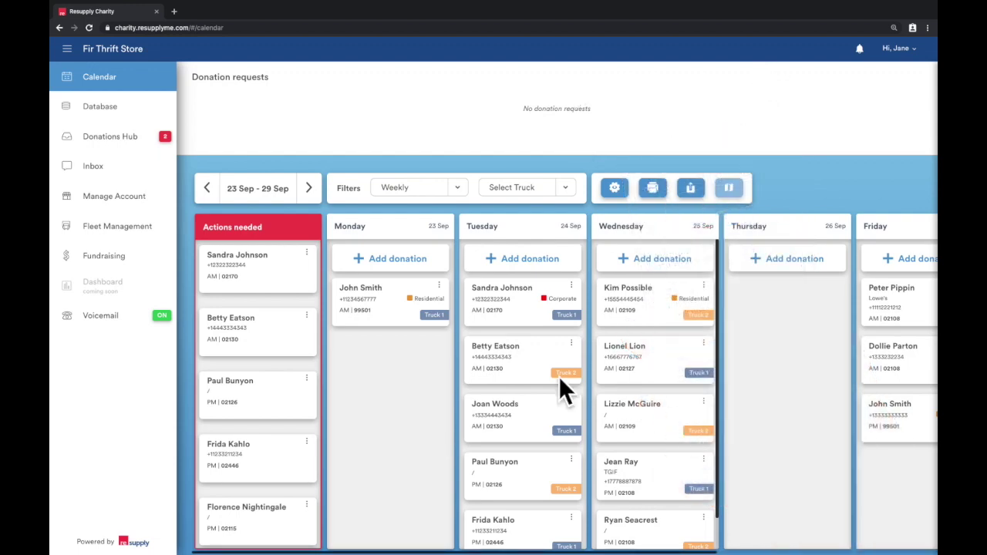
# Step: View the fleet schedule for the week of 30 Sep - 06 Oct and return to 23 Sep - 29 Sep
pyautogui.click(154, 228)
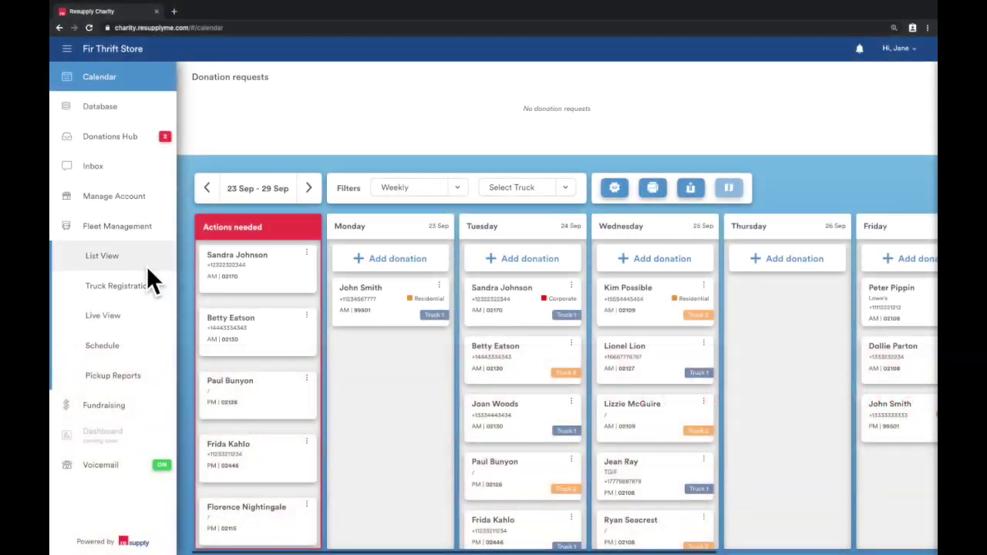
pyautogui.click(150, 353)
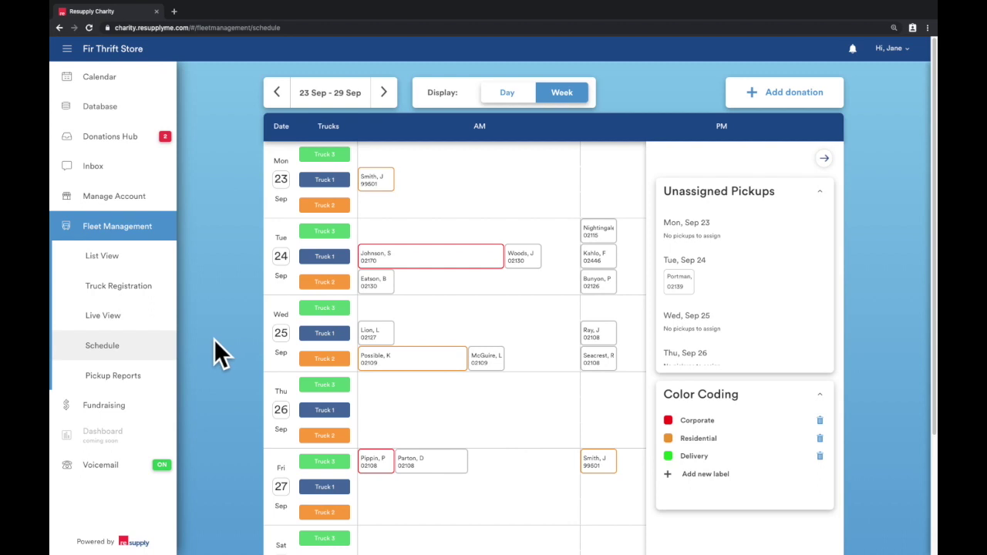
pyautogui.click(383, 93)
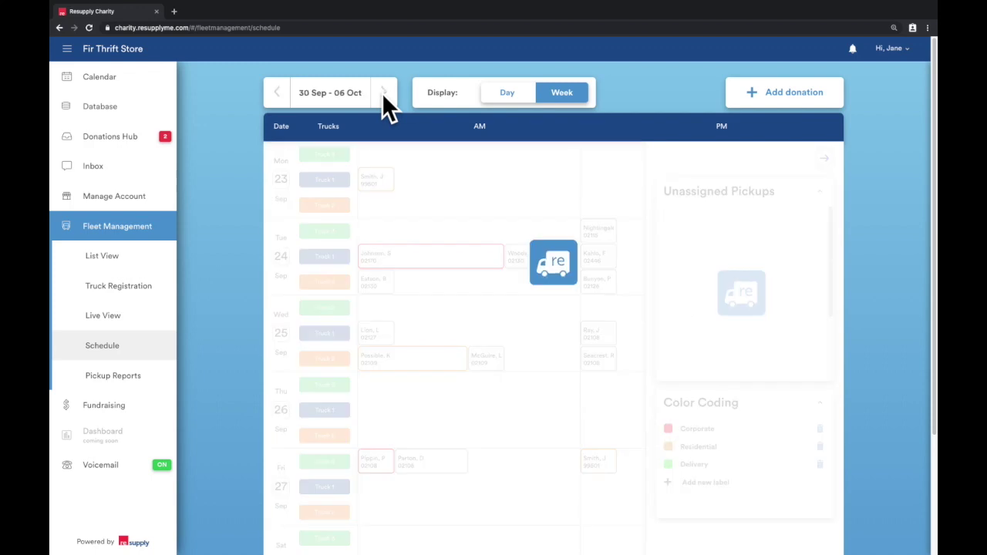
pyautogui.click(277, 95)
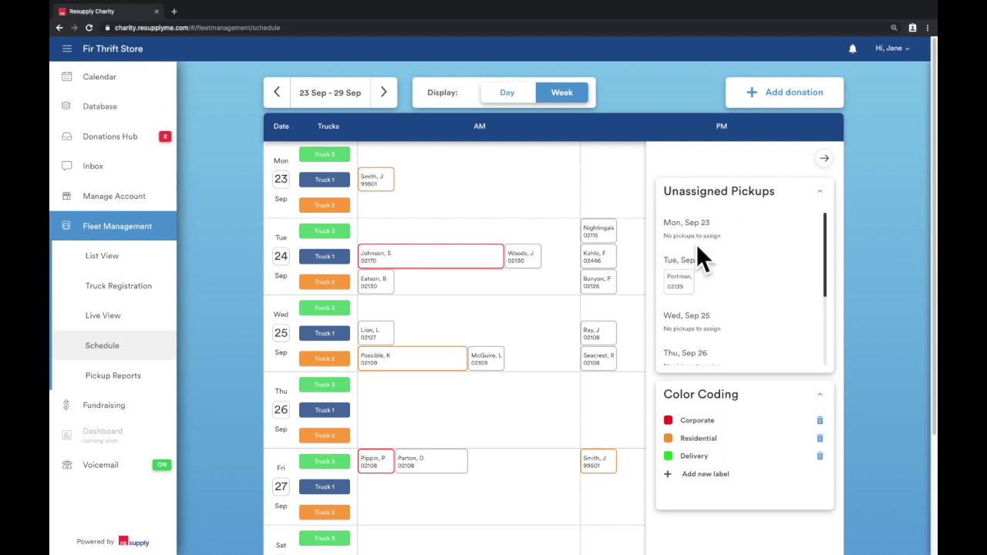
# Step: Assign Truck 2 and the Residential color label to the unassigned Tuesday 24 Sep pickup
pyautogui.click(678, 286)
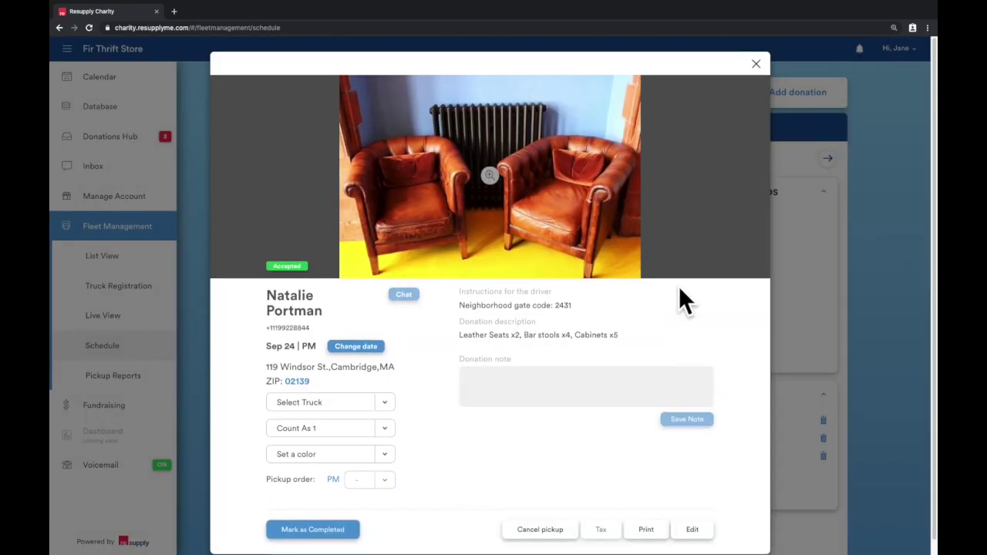
pyautogui.click(383, 402)
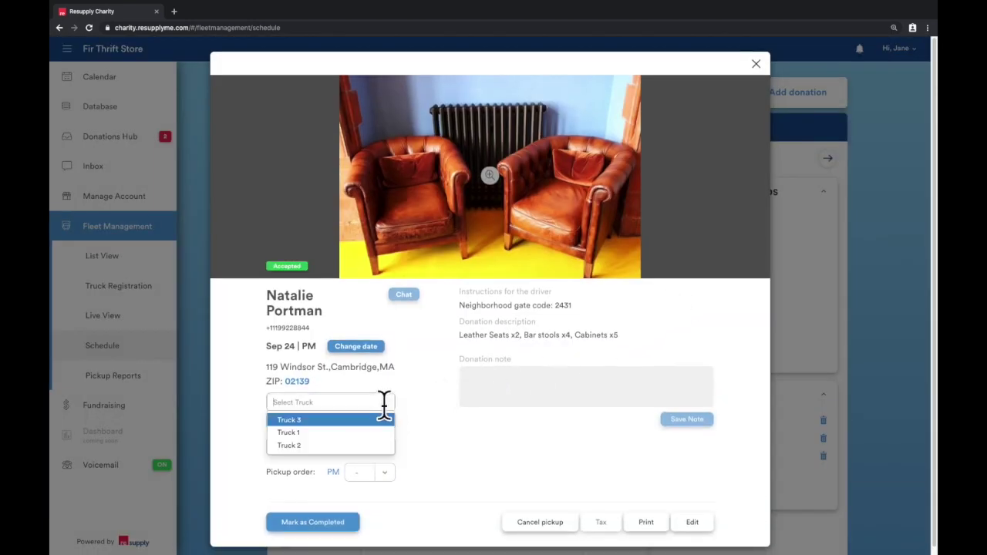
pyautogui.click(348, 444)
pyautogui.click(378, 454)
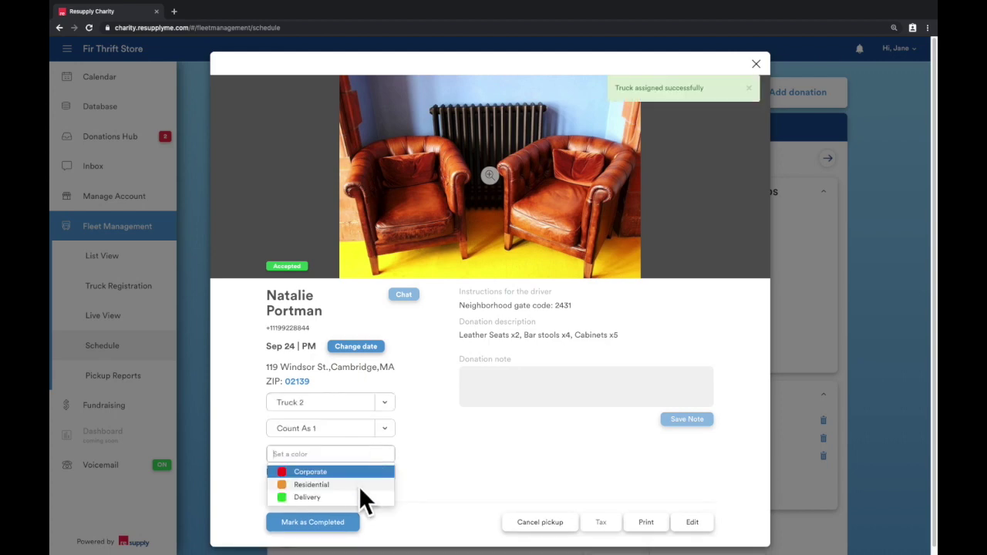
pyautogui.click(358, 484)
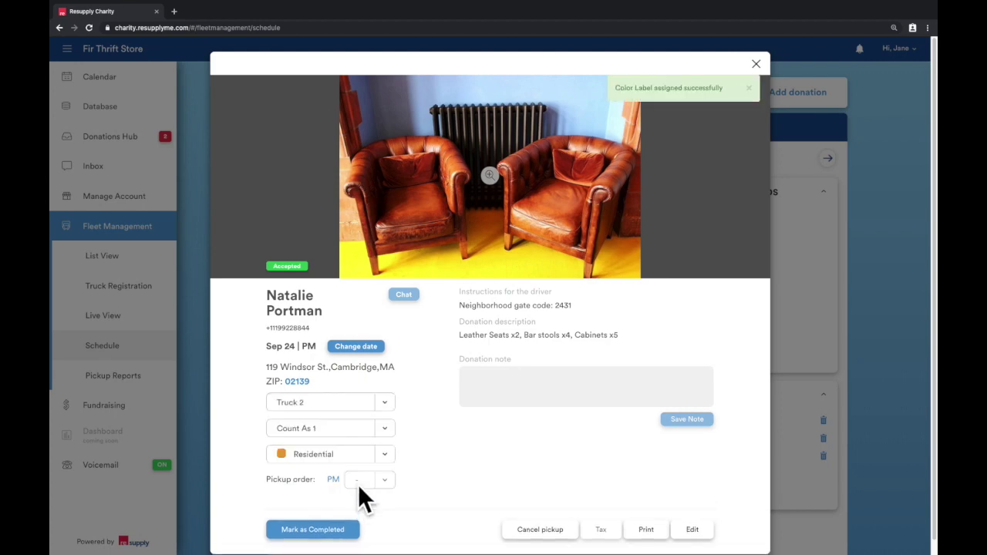
pyautogui.click(756, 64)
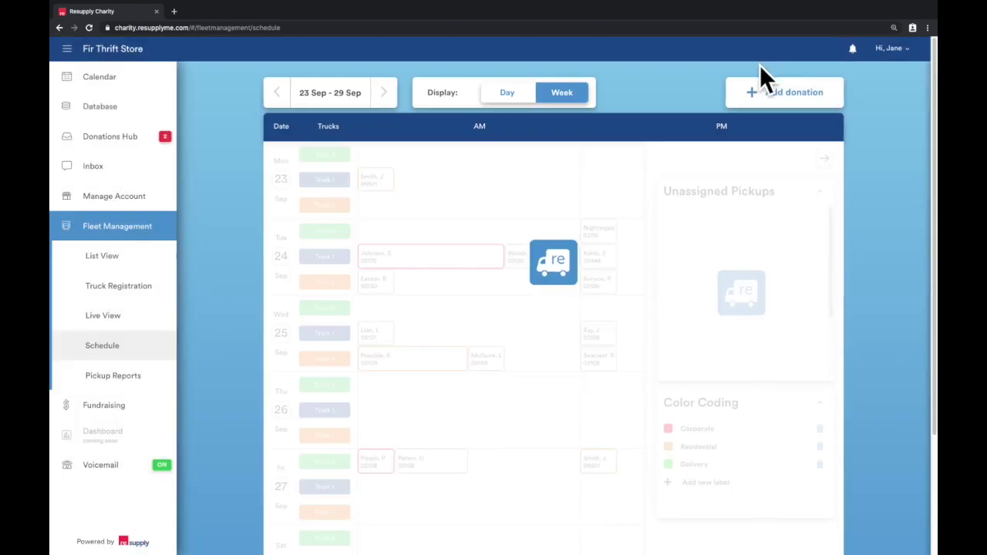
# Step: Widen the schedule grid and set Friday 27 Sep's morning corporate pickup to Truck 3, Count As 1 and the Corporate label
pyautogui.click(824, 158)
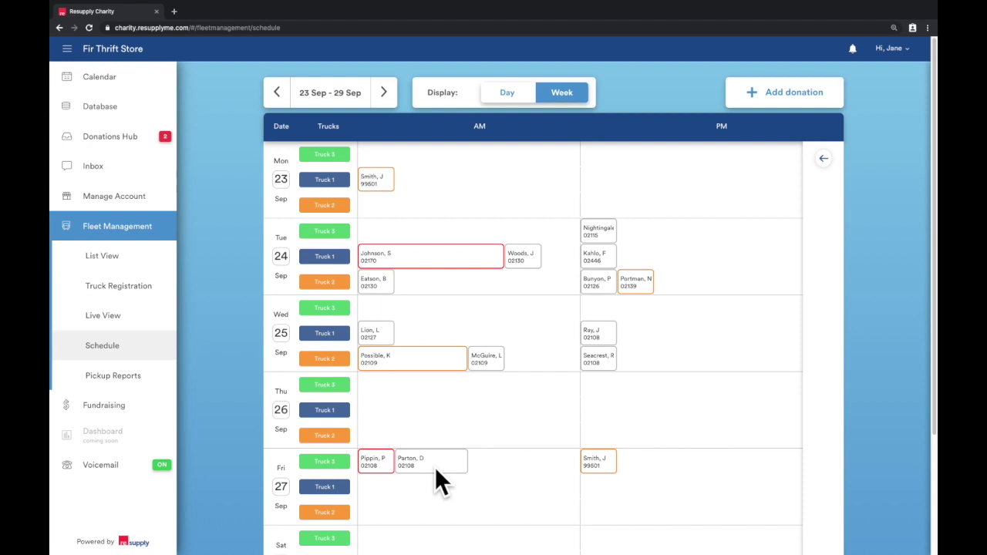
pyautogui.click(382, 468)
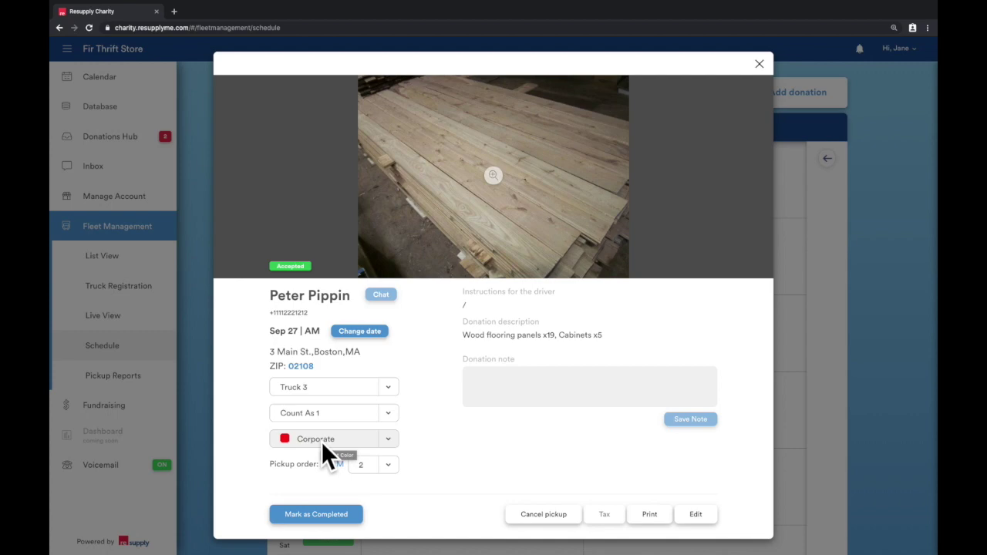
pyautogui.click(388, 388)
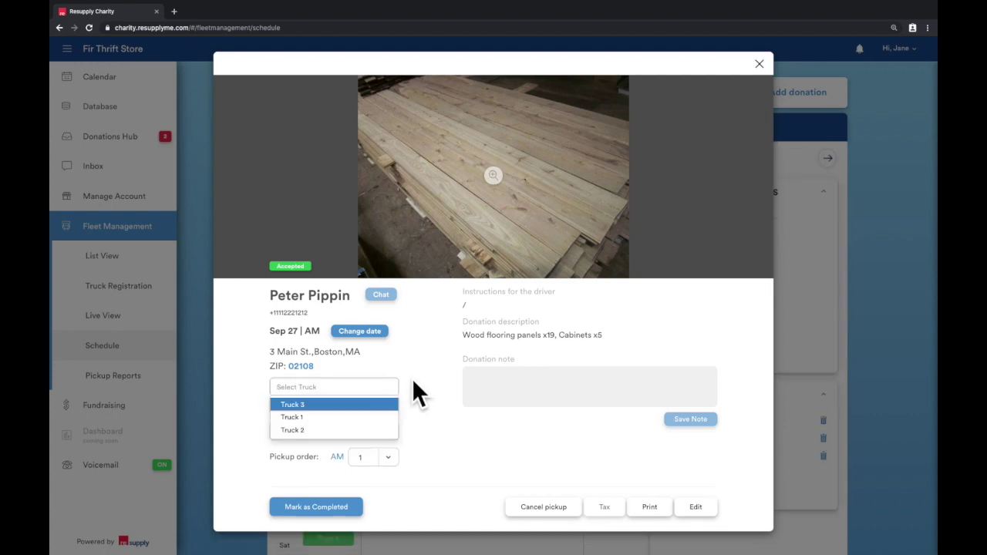
pyautogui.click(396, 402)
pyautogui.click(389, 410)
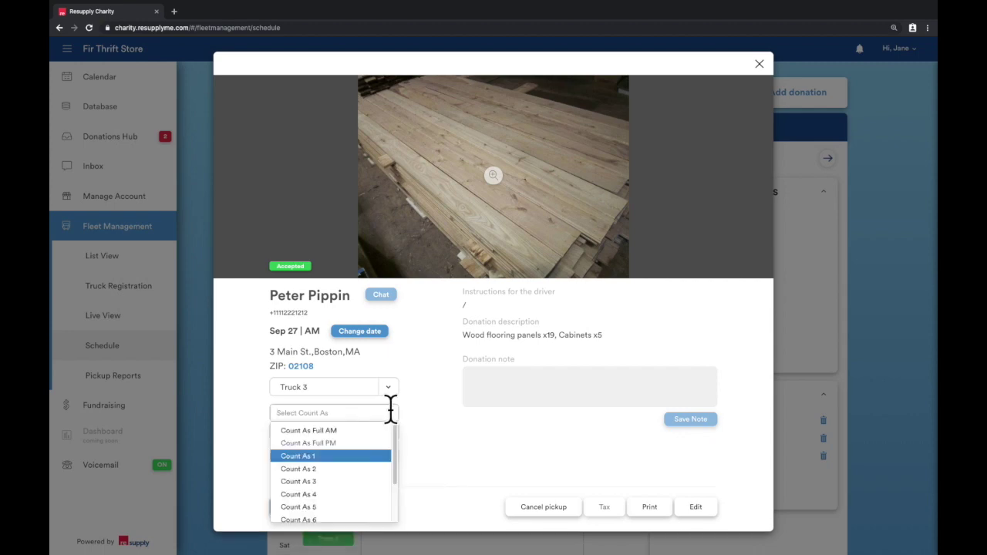
pyautogui.press('Return')
pyautogui.click(389, 437)
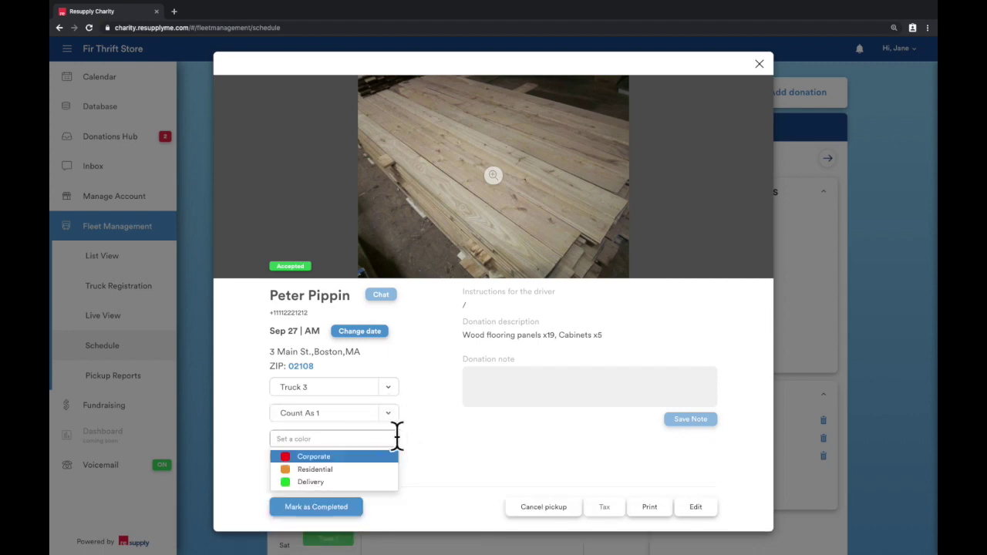
pyautogui.press('Return')
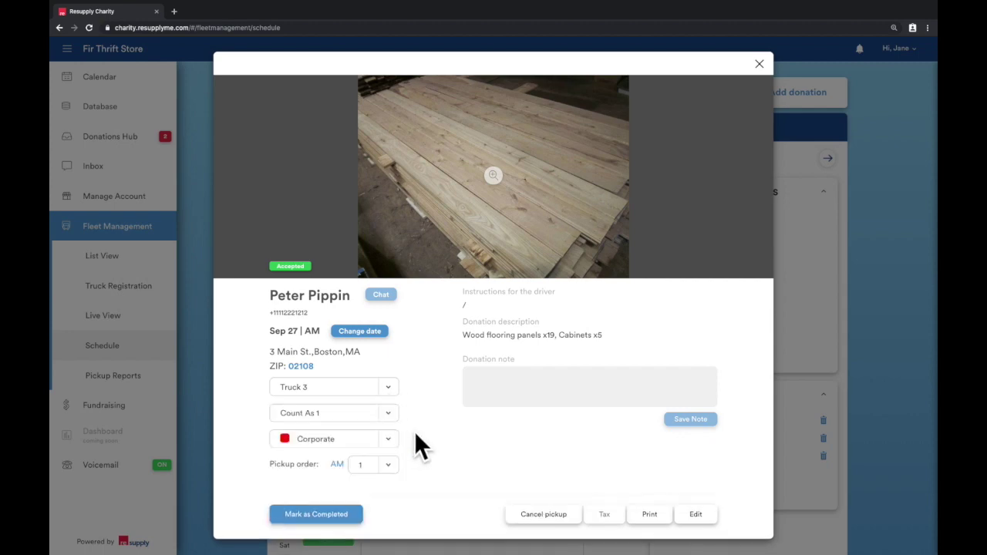
# Step: Set the Friday morning corporate pickup's order to 2, close its details and reload the schedule
pyautogui.click(386, 464)
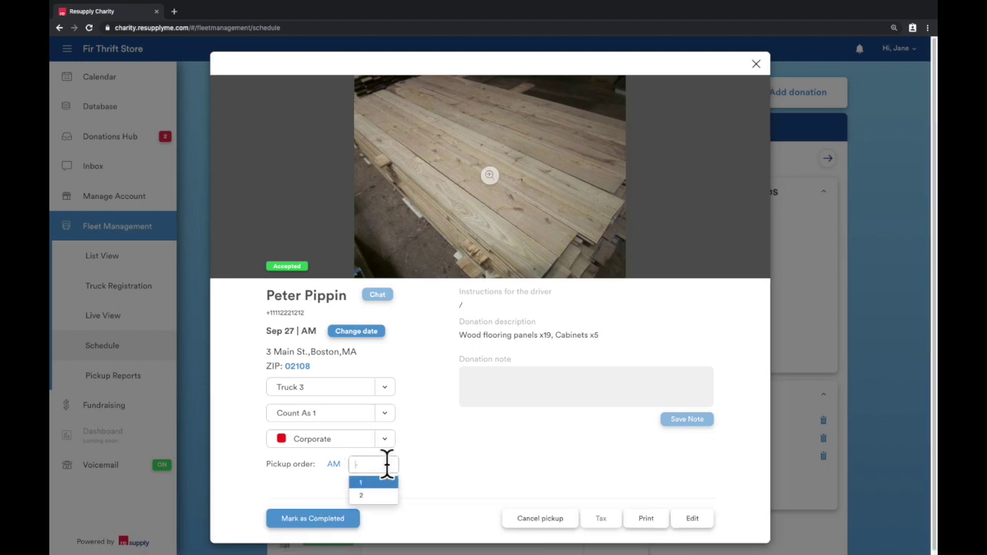
pyautogui.click(376, 496)
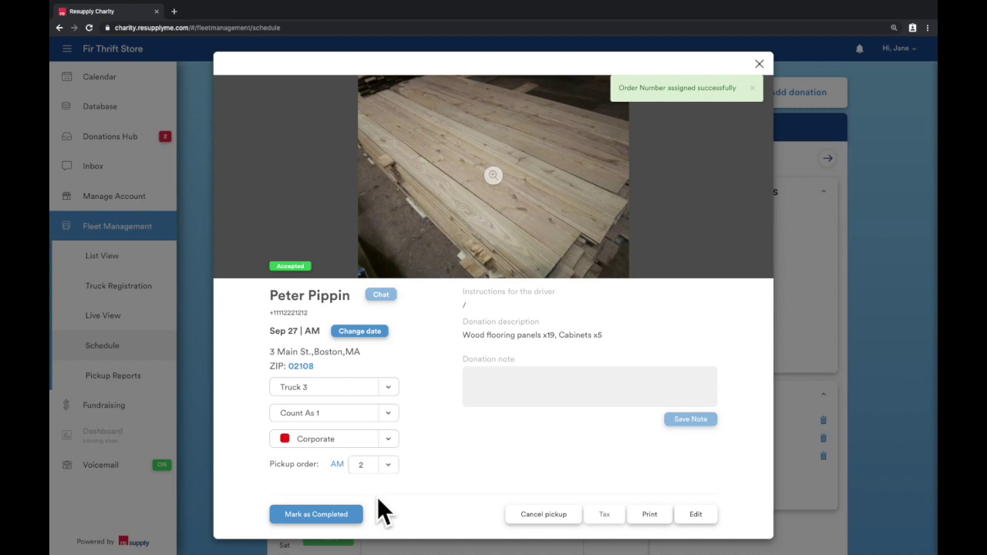
pyautogui.click(763, 67)
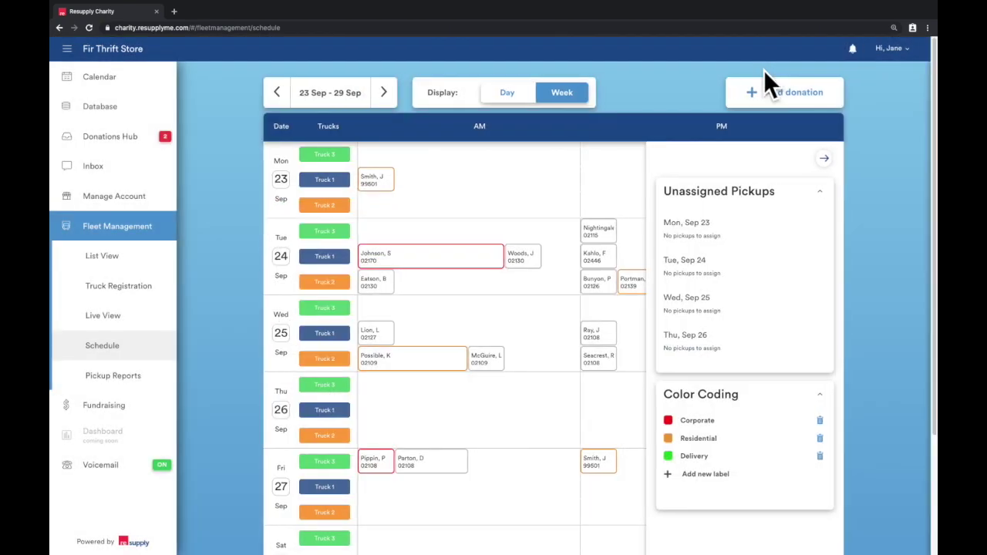
pyautogui.click(88, 29)
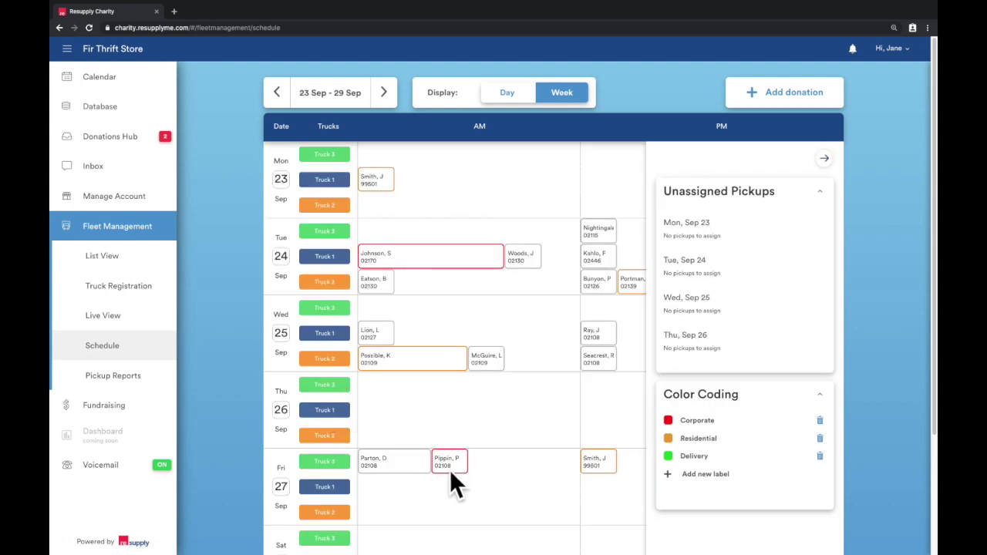
# Step: Review the weekend pickups in the schedule and the week's donated items per truck in the fleet list view
pyautogui.scroll(-3, 450, 470)
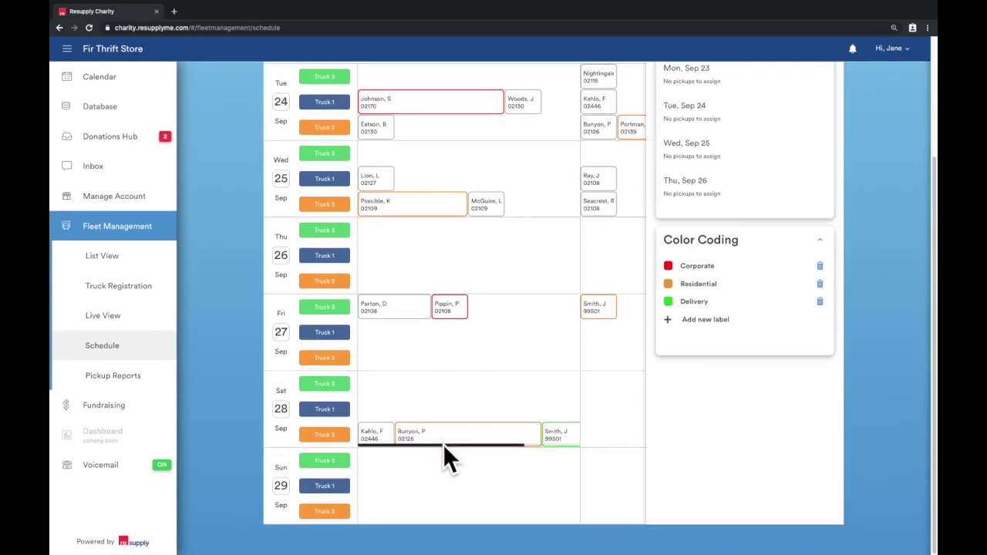
pyautogui.moveTo(442, 444)
pyautogui.mouseDown()
pyautogui.moveTo(499, 445)
pyautogui.moveTo(429, 448)
pyautogui.mouseUp()
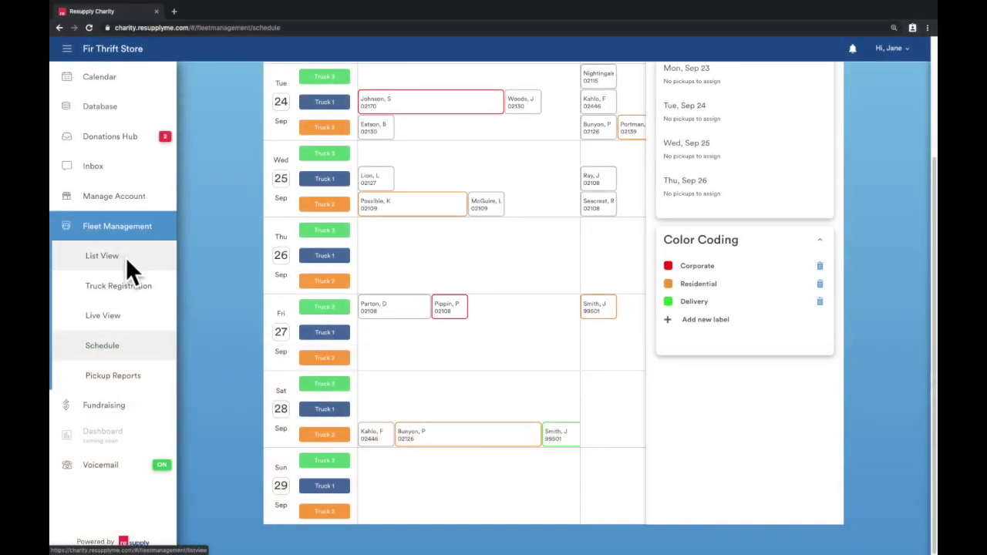
pyautogui.click(125, 257)
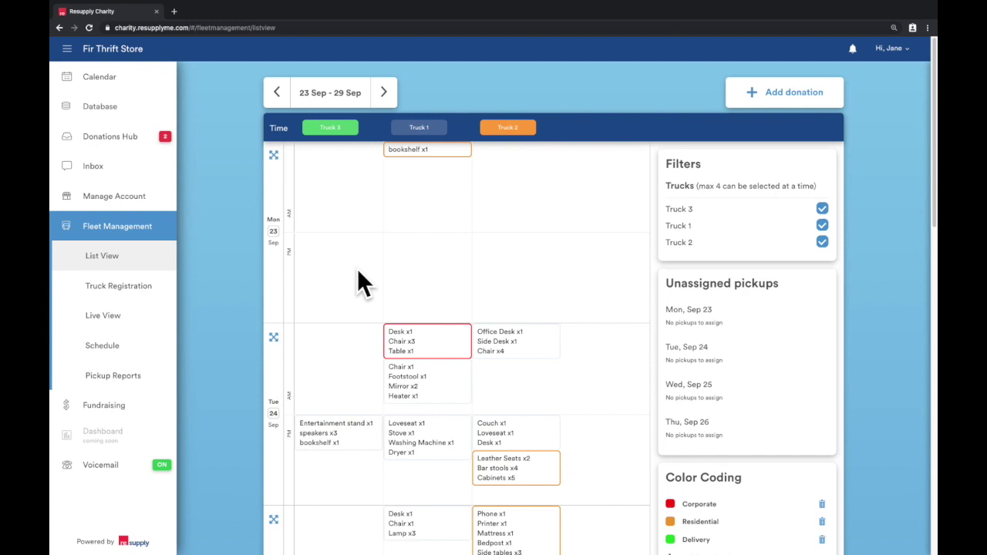
pyautogui.scroll(-1, 416, 270)
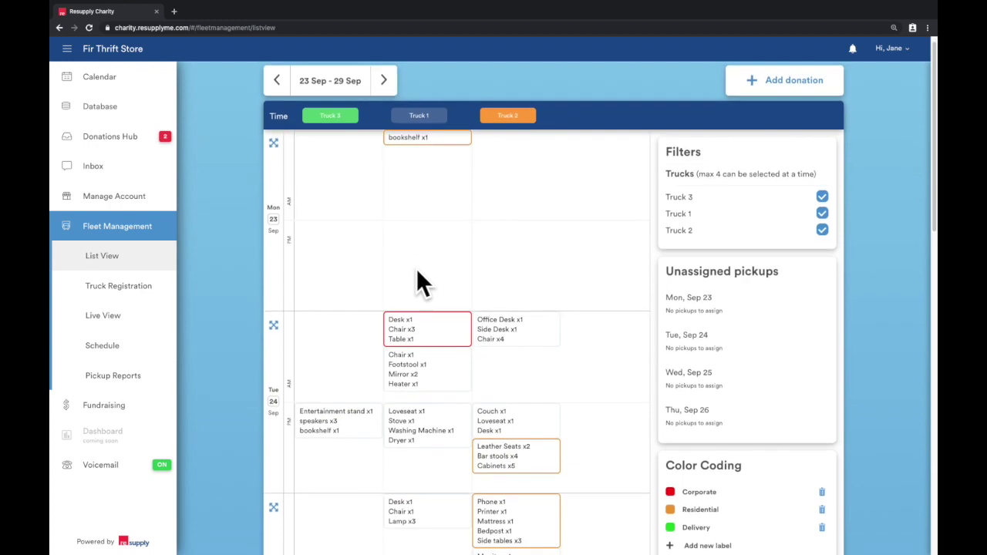
# Step: Review the Tuesday and Wednesday pickups per truck in the list view, including all items in Truck 2's Wednesday morning slot
pyautogui.scroll(-1, 443, 382)
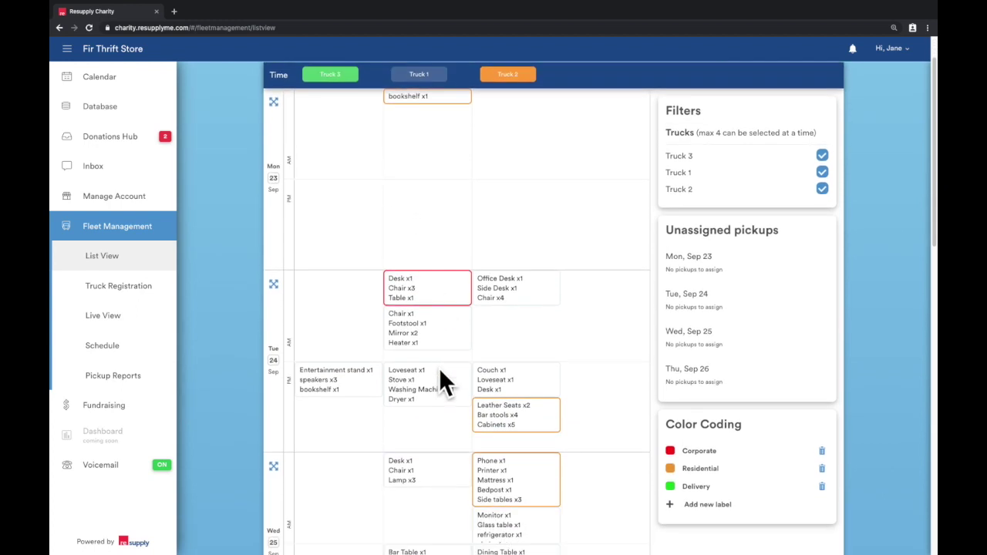
pyautogui.scroll(-2, 440, 370)
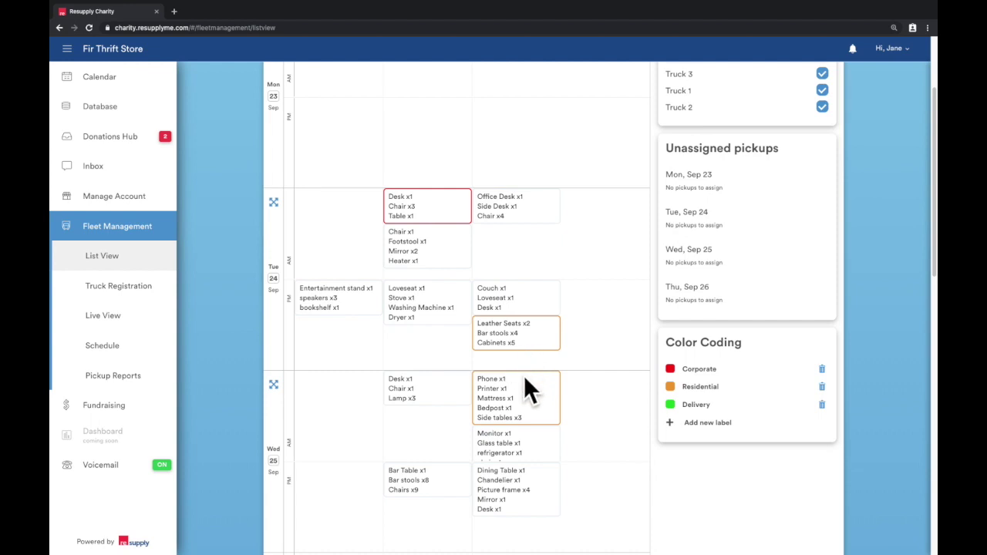
pyautogui.scroll(-1, 559, 408)
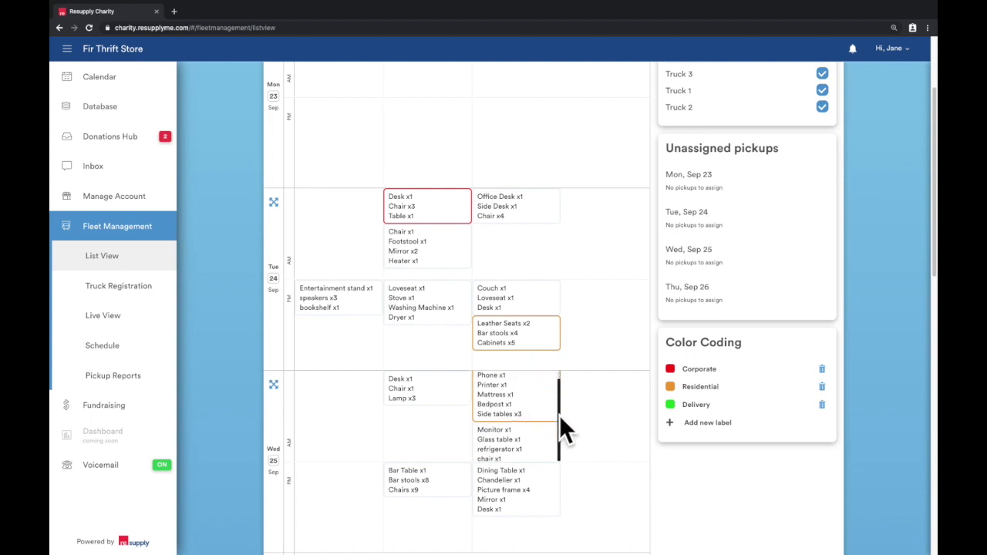
pyautogui.scroll(-1, 561, 423)
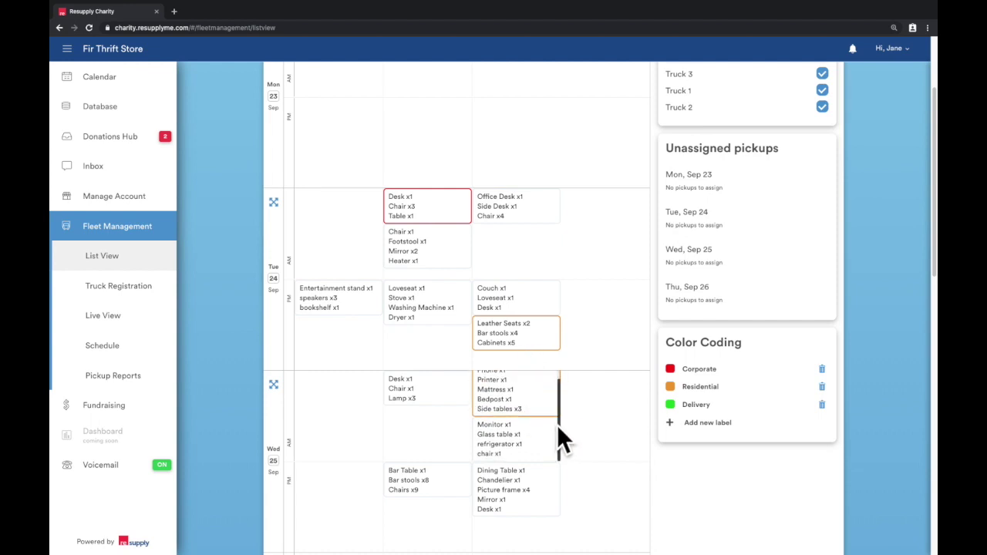
pyautogui.scroll(1, 557, 423)
pyautogui.scroll(3, 555, 406)
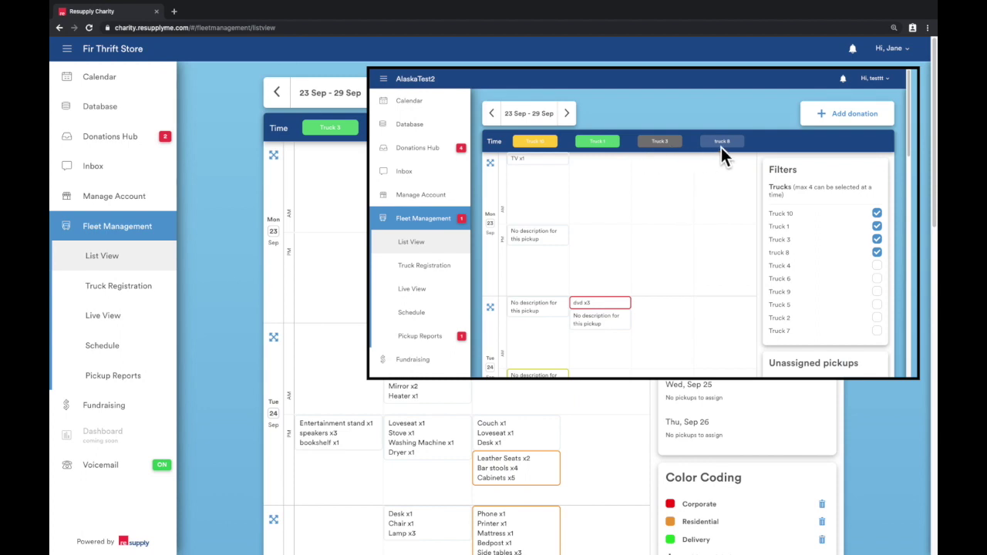
# Step: Replace Truck 3 and truck 8 with Truck 6 and Truck 9 in the list view's truck filter
pyautogui.click(877, 240)
pyautogui.click(876, 252)
pyautogui.click(877, 279)
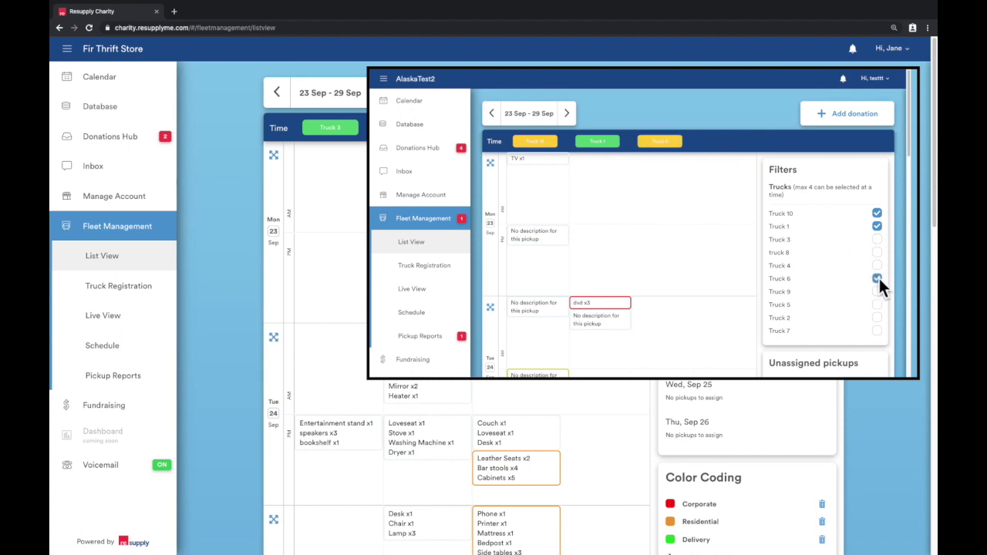
pyautogui.click(877, 292)
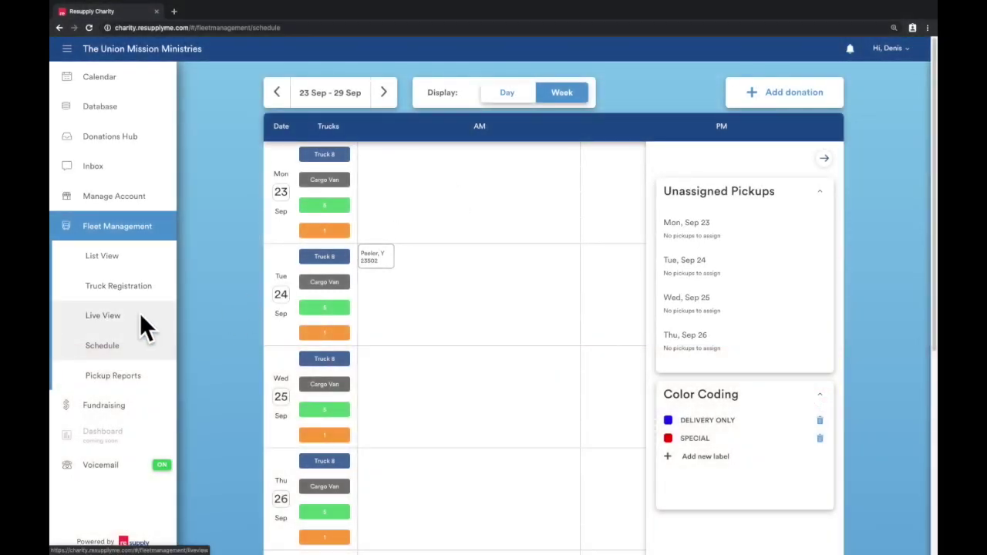
# Step: Open the fleet's live map, expand Truck 1's pickups for 24 Sep and optimize that truck's route
pyautogui.click(139, 312)
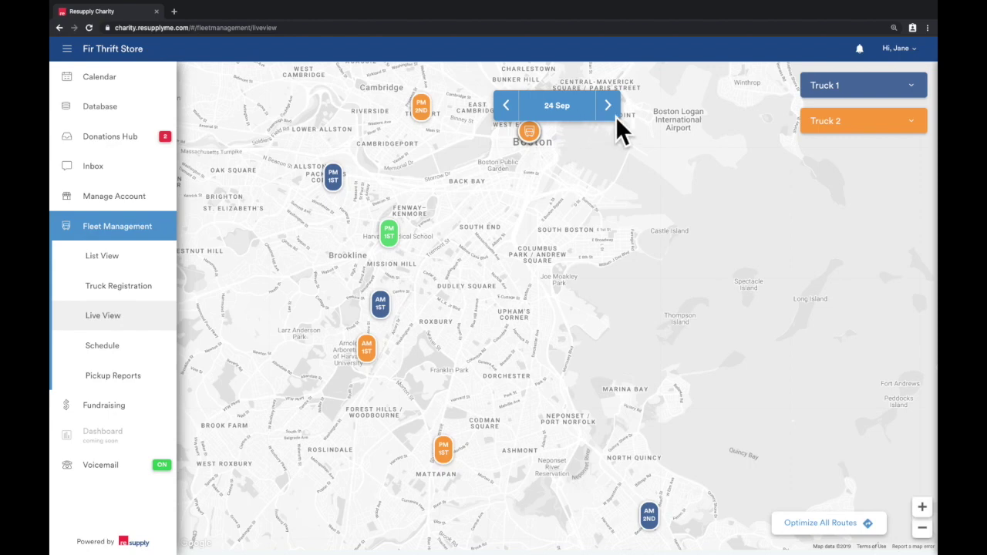
pyautogui.click(915, 85)
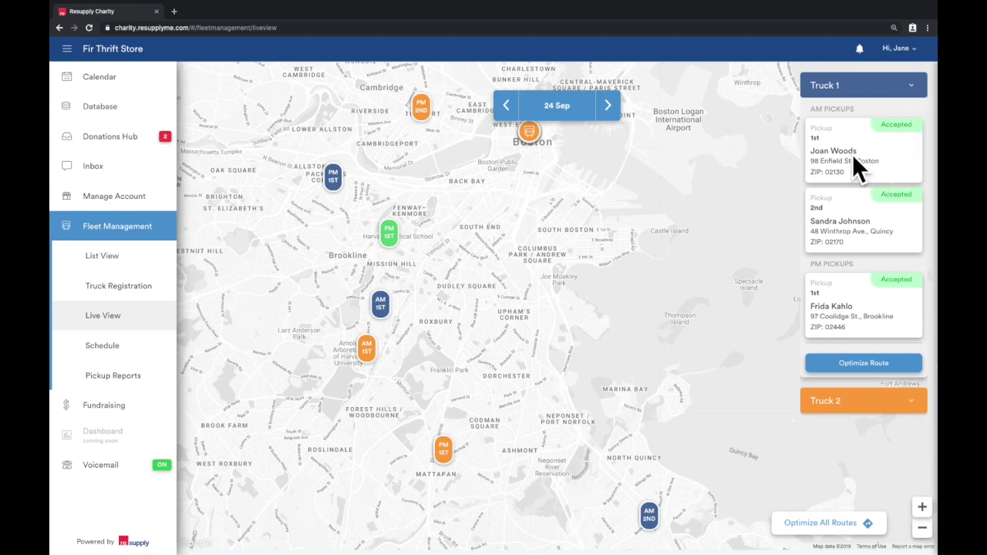
pyautogui.click(855, 363)
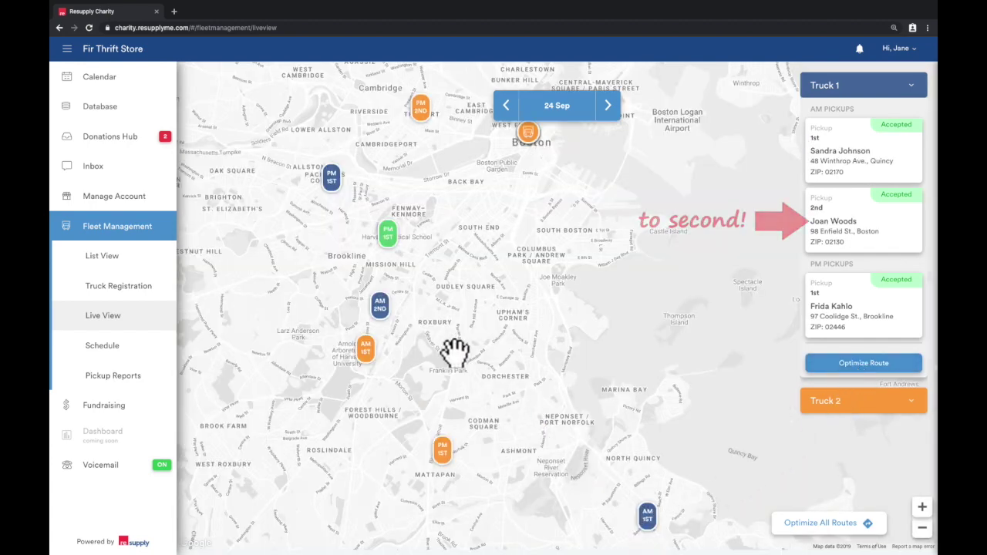
# Step: Check the details of Truck 1's second morning pickup on the map, close them and reload the live view
pyautogui.click(379, 306)
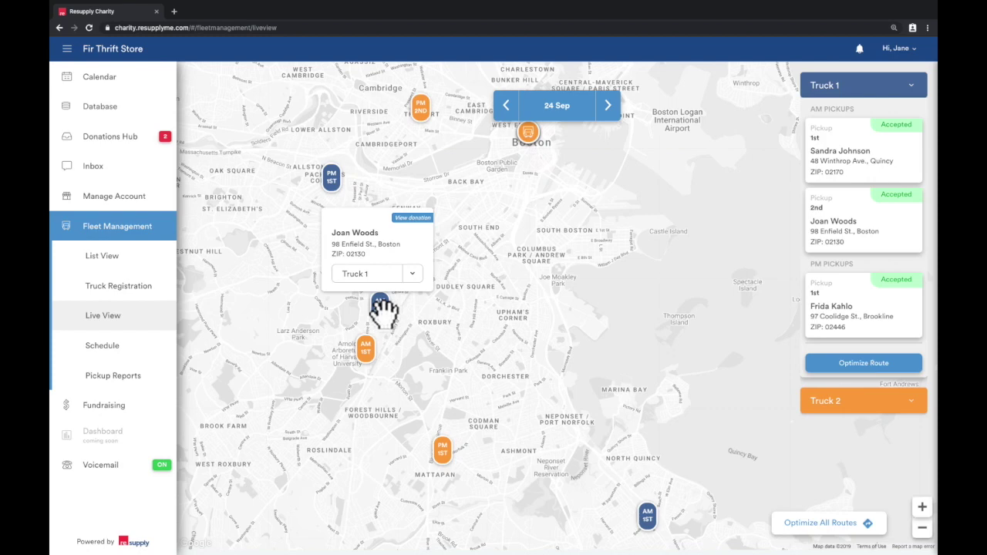
pyautogui.click(382, 307)
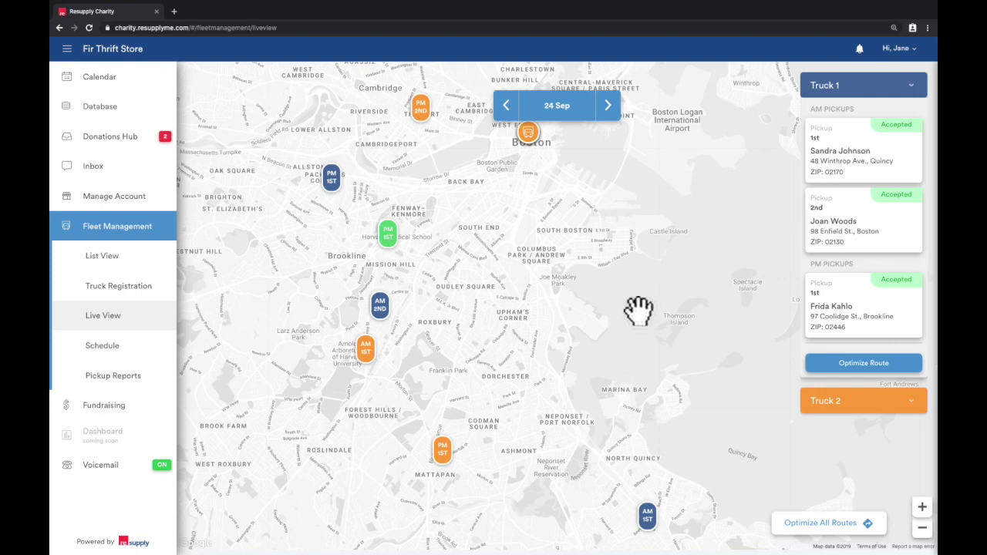
pyautogui.click(88, 27)
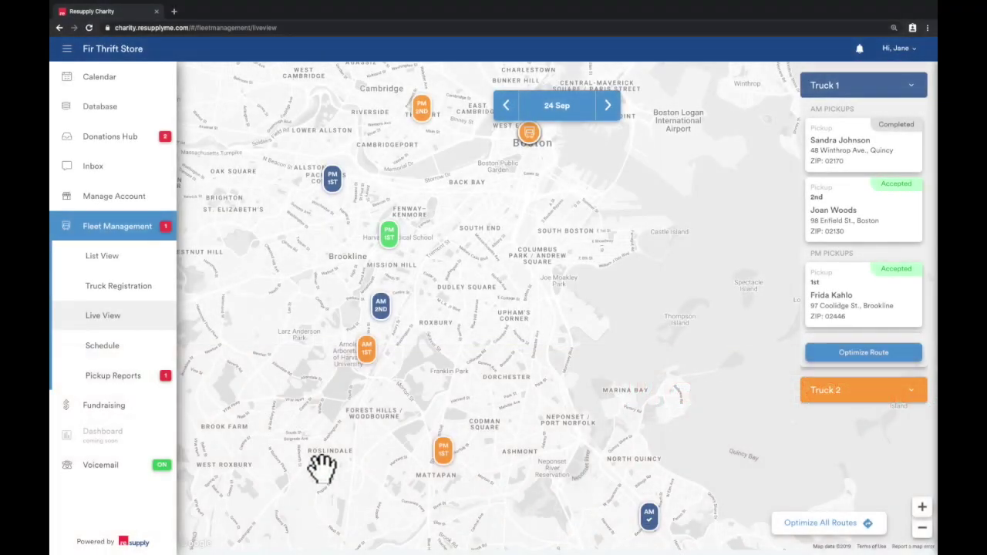
# Step: Open the pickup reports for 23 Sep - 29 Sep and check the truck filter options without choosing one
pyautogui.click(131, 376)
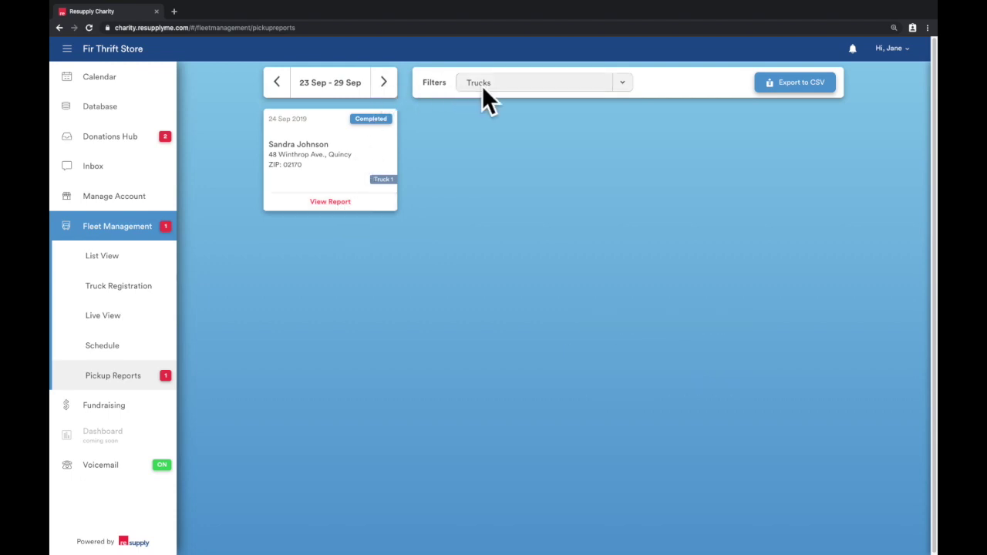
pyautogui.click(544, 83)
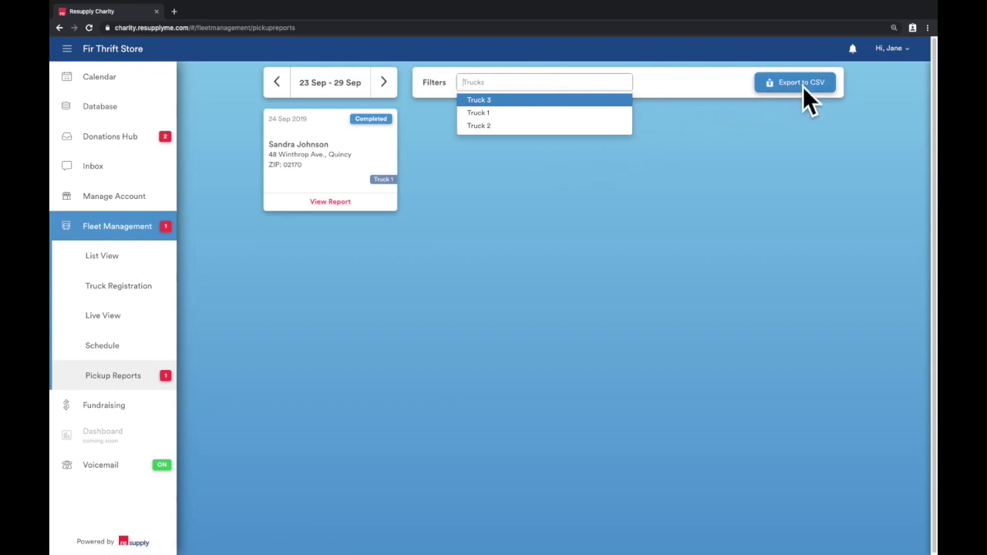
pyautogui.click(562, 183)
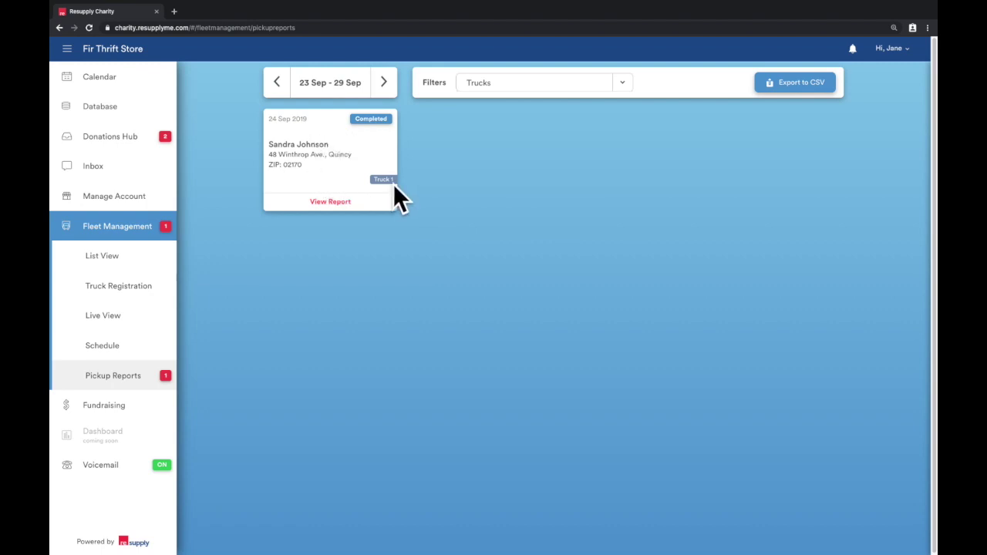
# Step: Open the driver's report for Truck 1's completed 24 Sep pickup, enlarge the blue chair photo and close the gallery
pyautogui.click(332, 202)
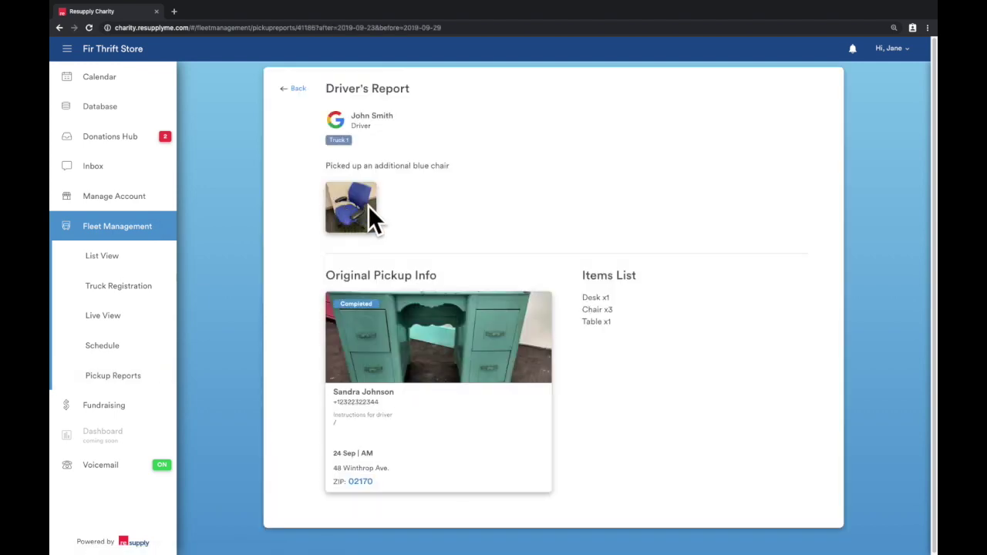
pyautogui.click(369, 207)
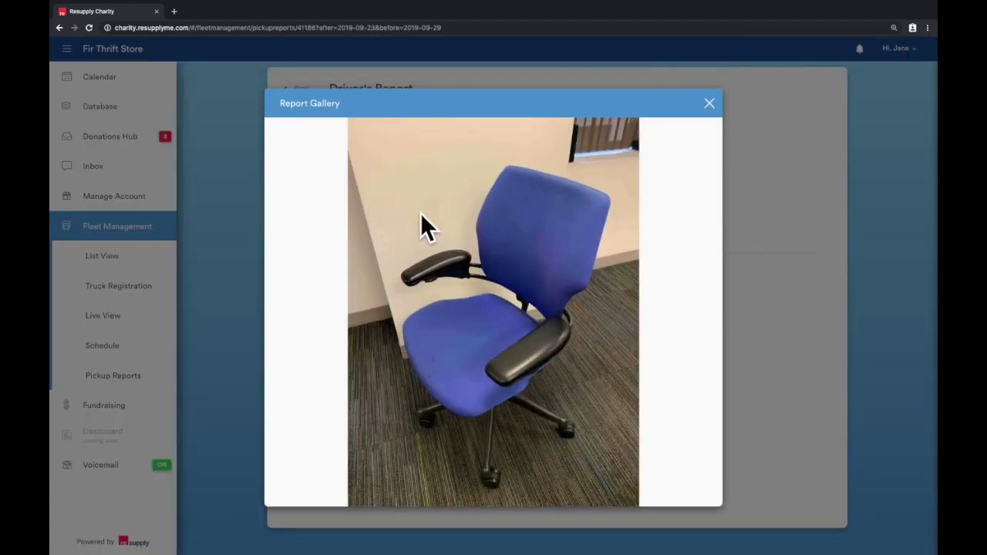
pyautogui.click(710, 103)
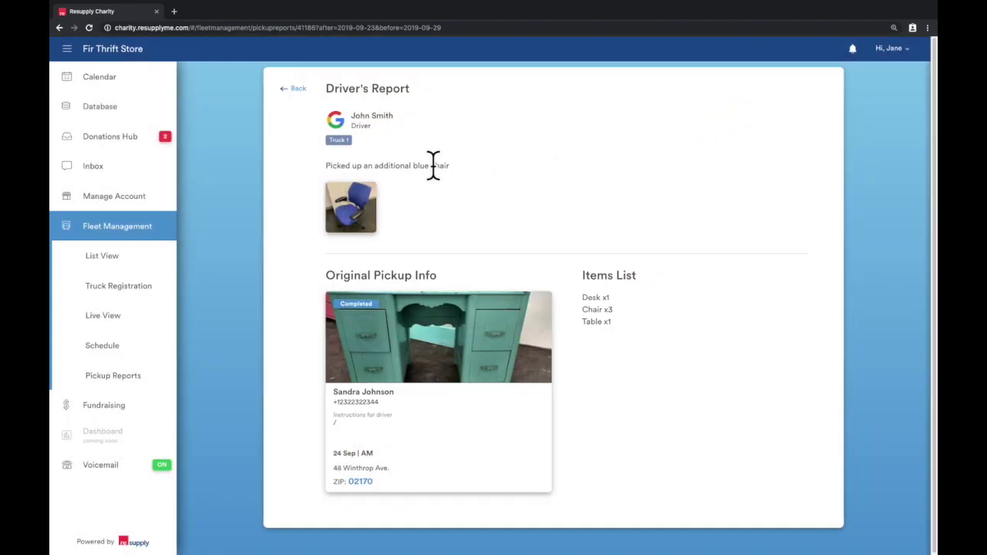